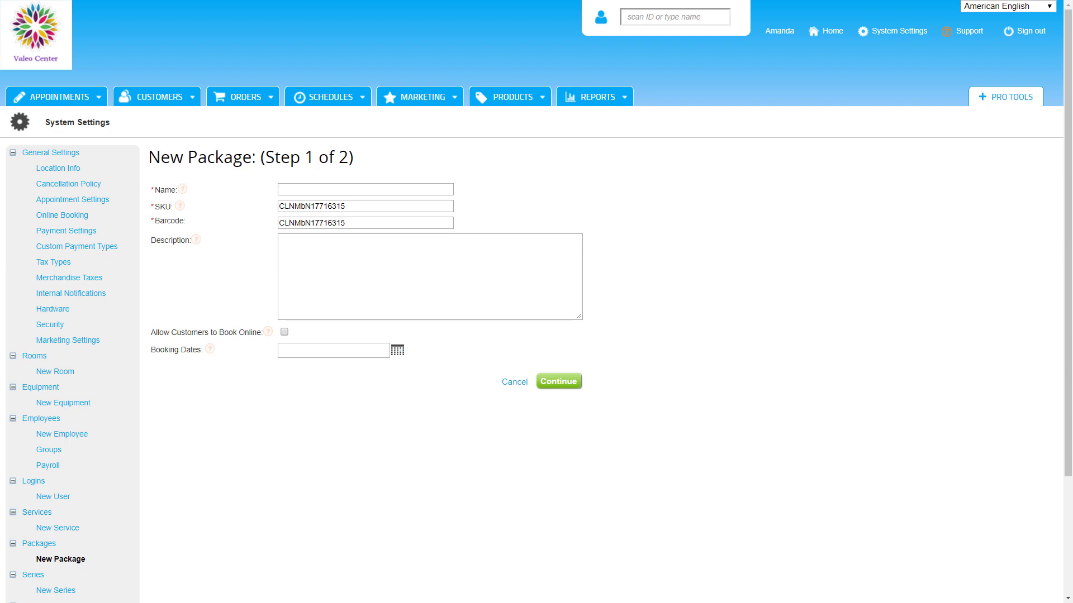
Name the package "The Perfect Escape: Half Spa Day", describe its 60-minute facial and massage, set booking dates 06/01/2019 - 08/31/2019, and continue to the package items.
text(The Perfect Escape: Half Spa Day)
text(This package includes a 60-minute facial and a 60-minute massage with a customized aromatherapy massage oil. Afterward, relax and enjoy a cup of delicious organic tea, a warm neck wrap, and soothing aromatherapy as we start to nurture you with our signature treatment for feet and hands. You will be rejuvenated, uplifted and gorgeous.)
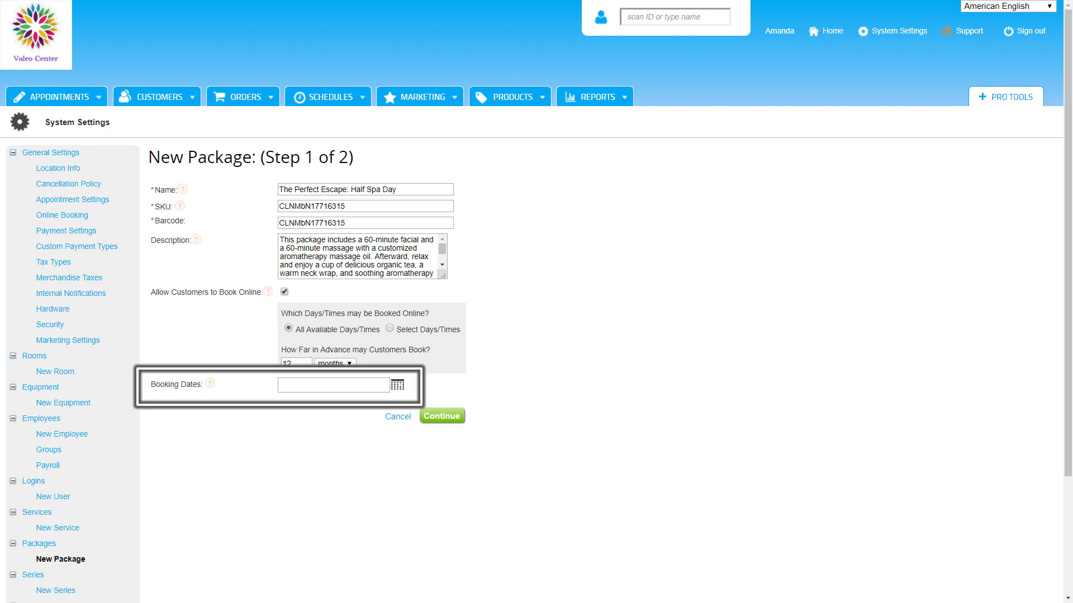
text(06/01/2019 - 08/31/2019)
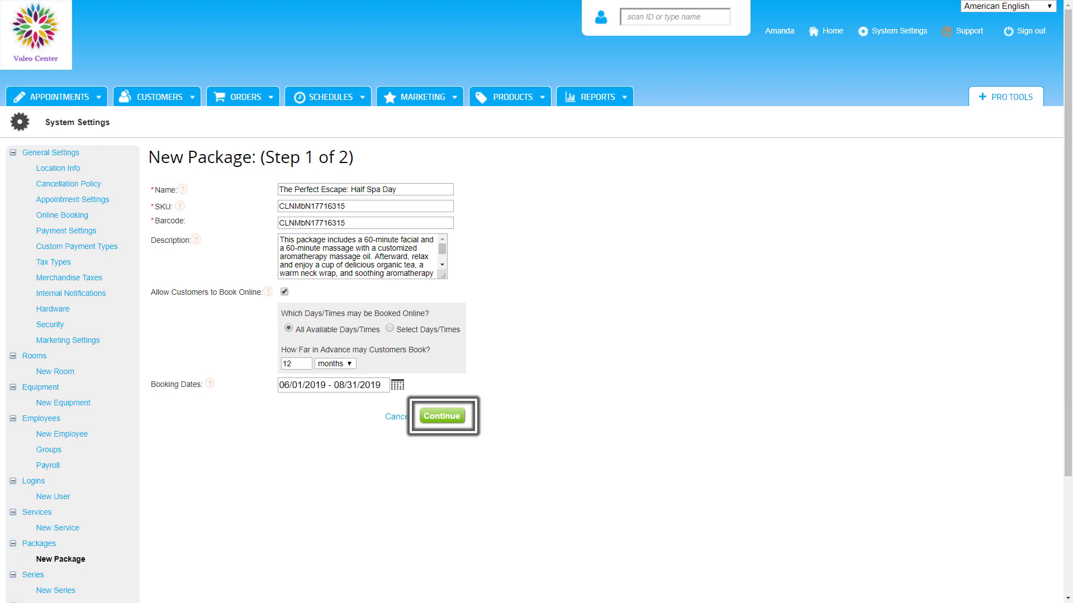
key(Return)
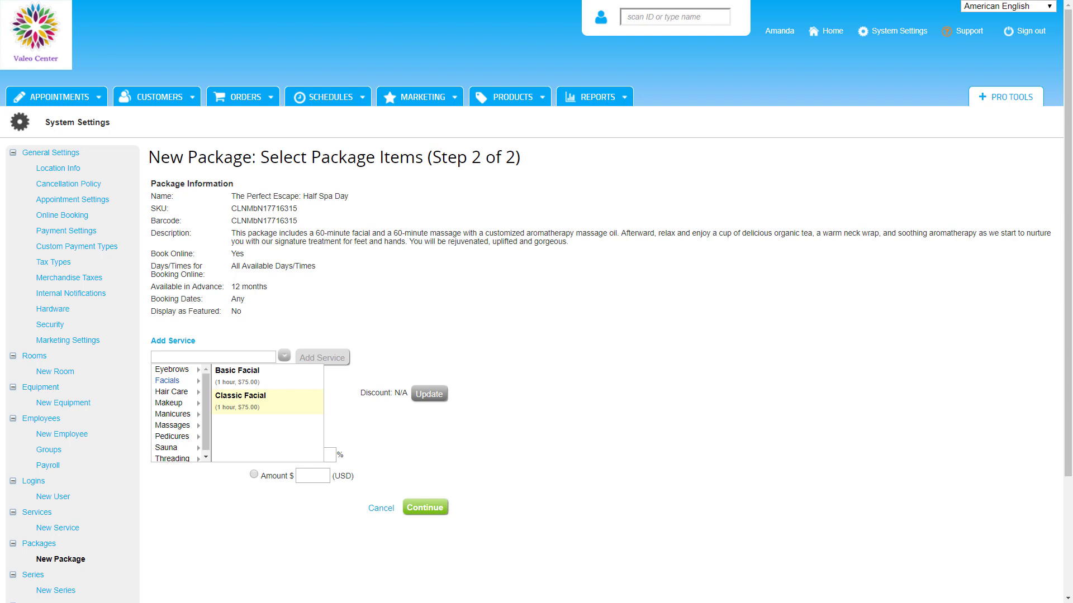
Add the Classic Facial and Aromatherapy Massage services to the package, and choose Basic Facial as a substitution for Classic Facial.
click(240, 396)
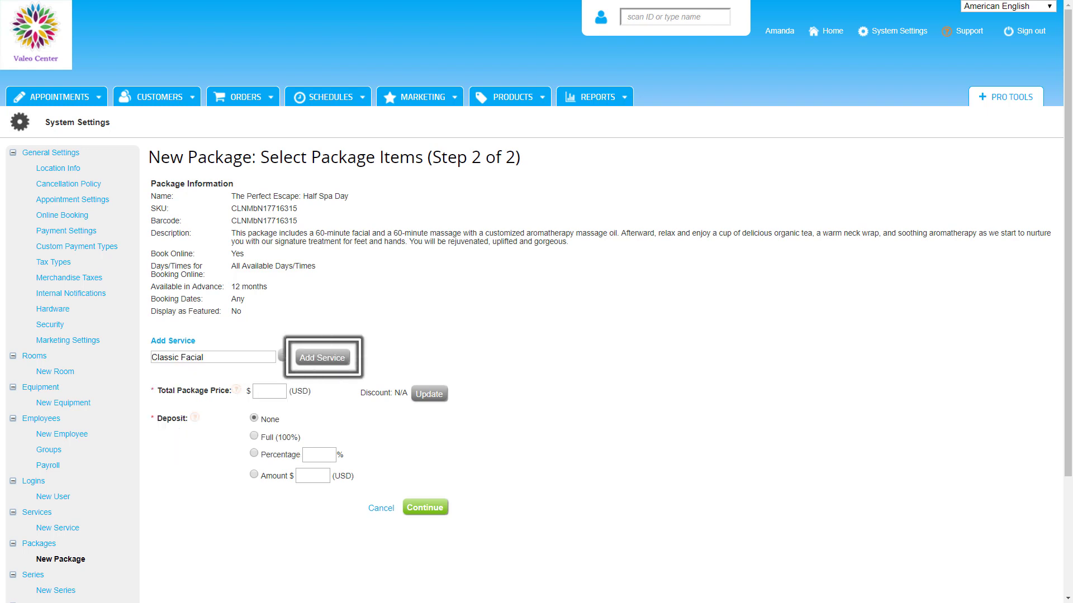
click(322, 358)
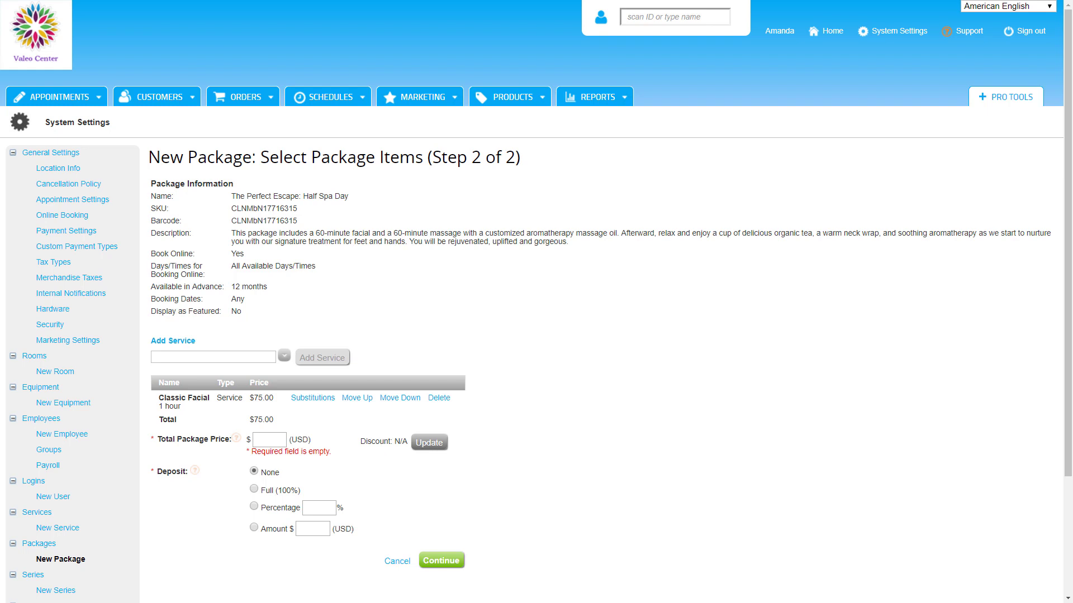
text(ar)
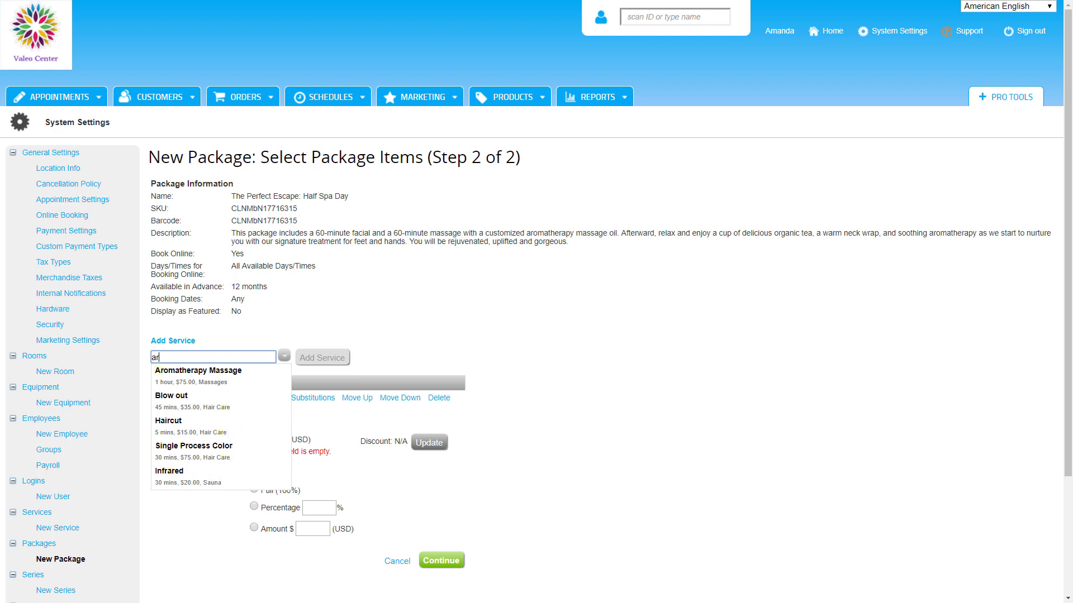
click(198, 371)
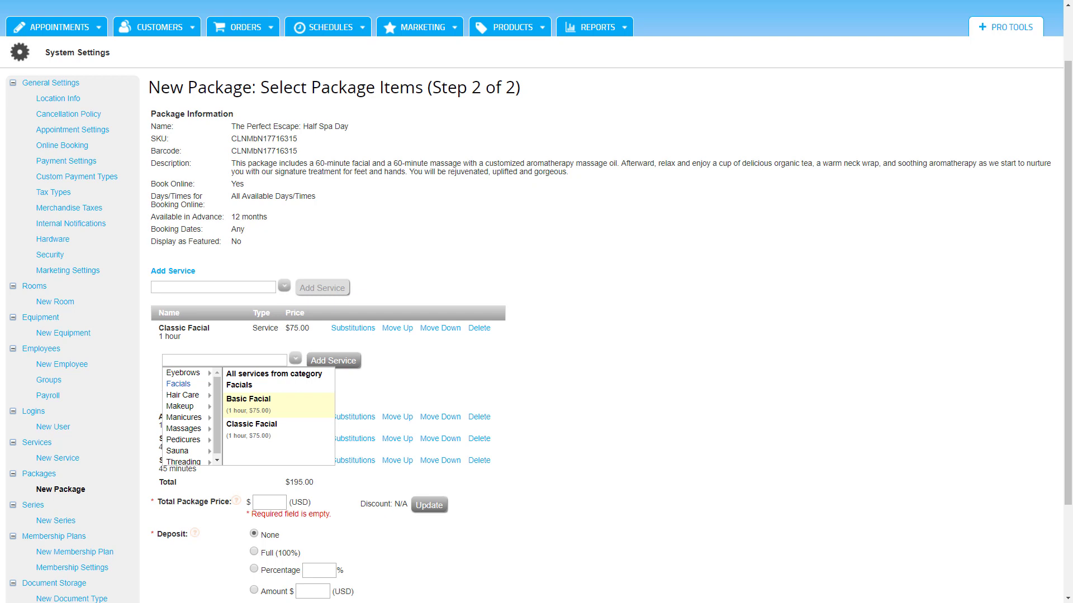
click(249, 402)
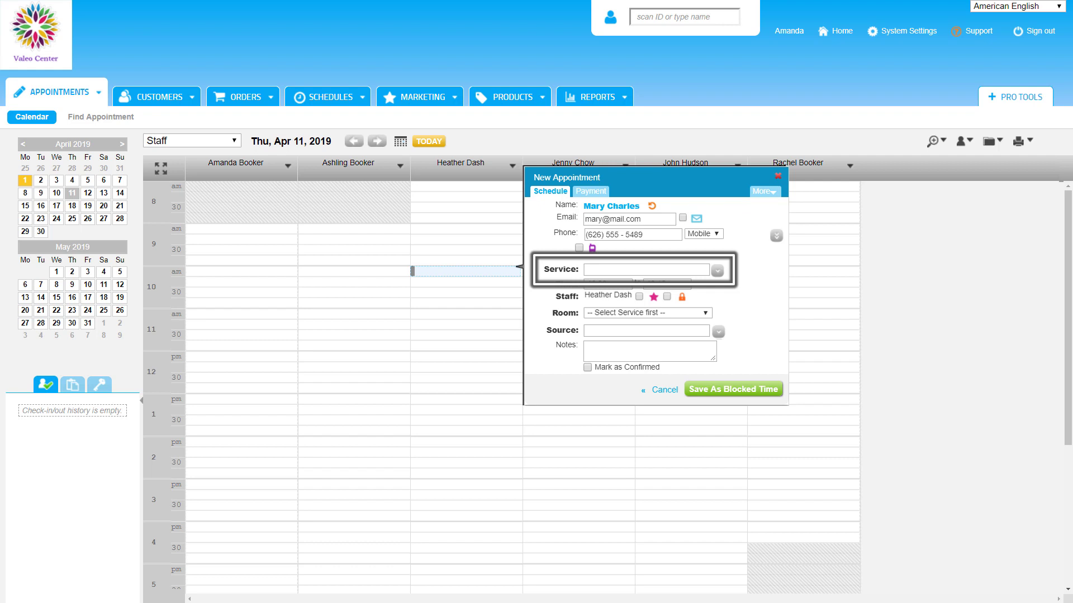
Select The Perfect Escape: Half Spa Day package for the new appointment and open the service choices for its Classic Facial treatment.
text(The)
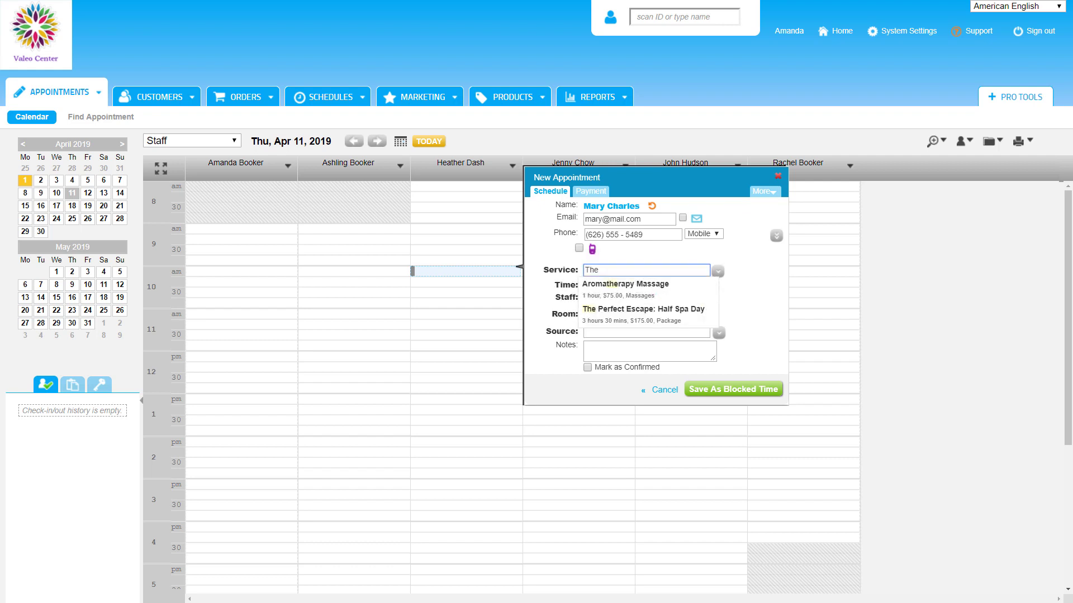
key(Down)
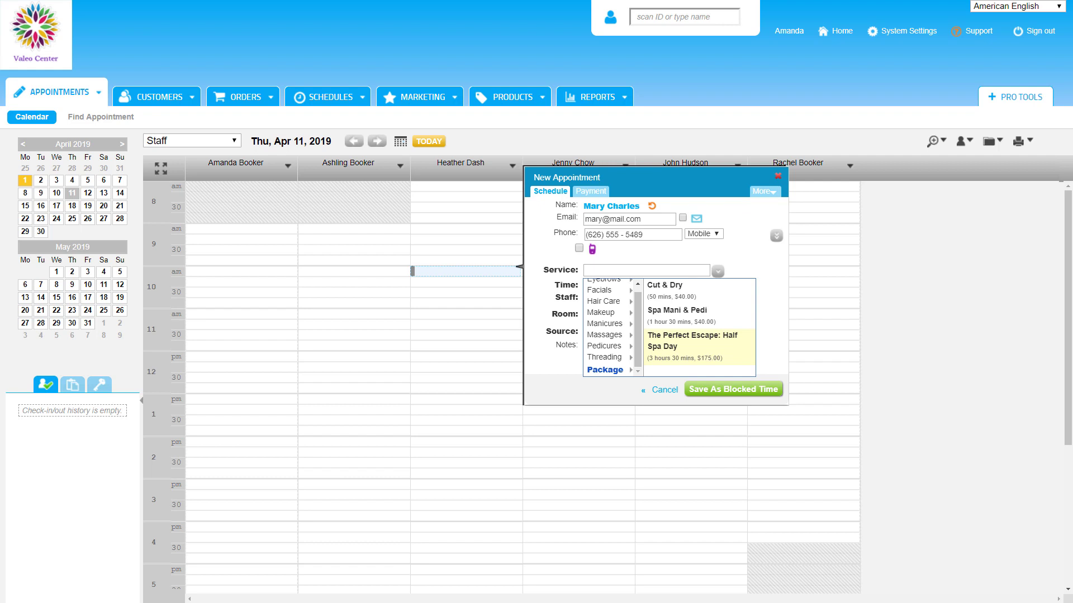
key(Return)
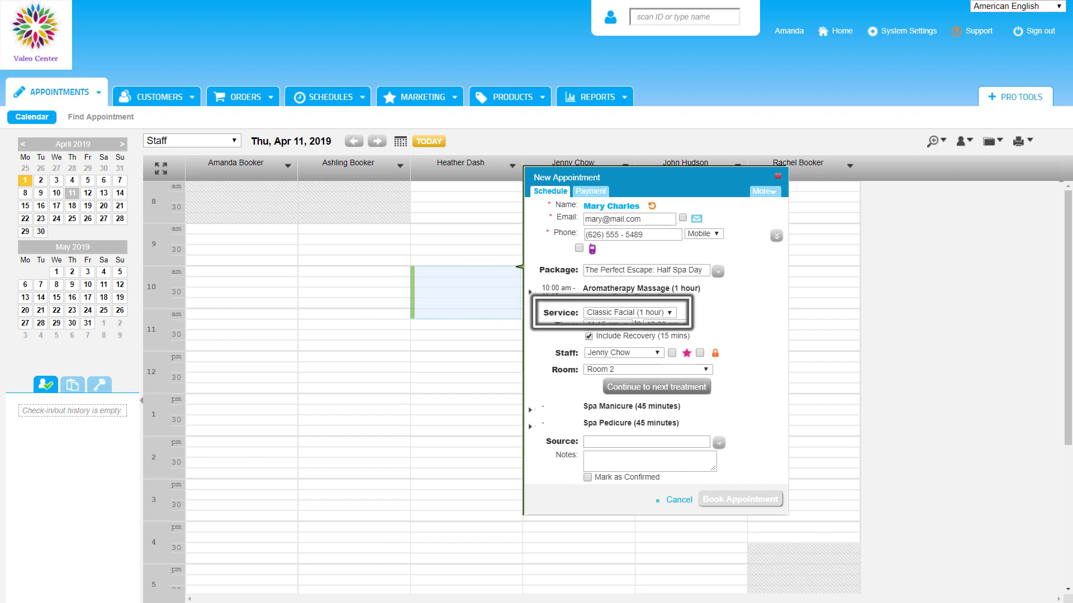
click(669, 313)
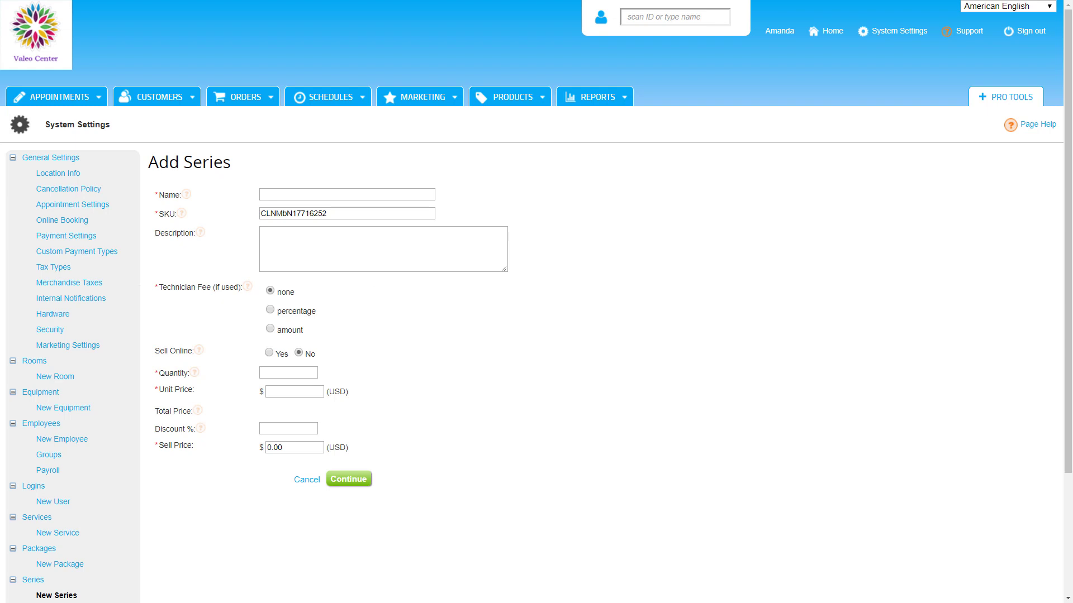
Name the series "5 Deep Tissue Massages", describe it "Buy 5 deep tissue massages and receive 20% off.", and set quantity 5, unit price 90, discount 20%.
text(Deep Tissue Massages)
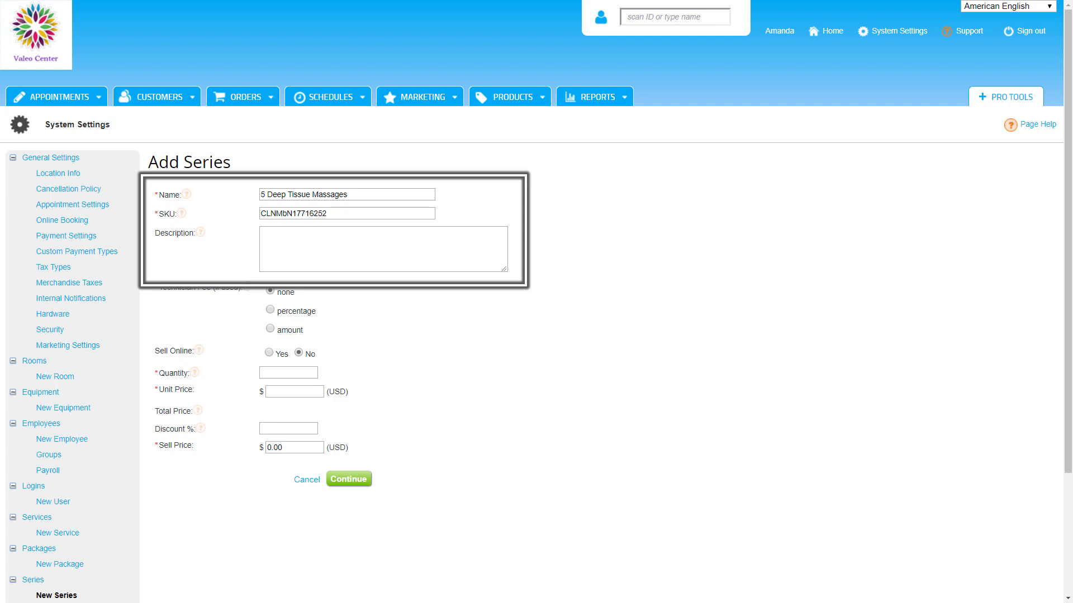
text(Buy 5 deep tissue massages and receive 20% off.)
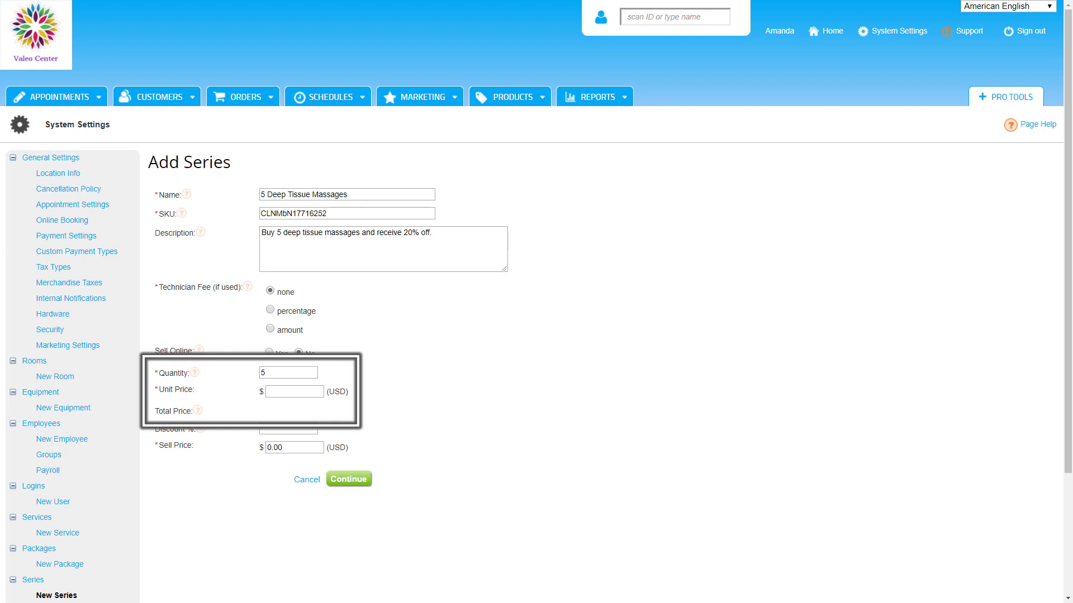
text(90)
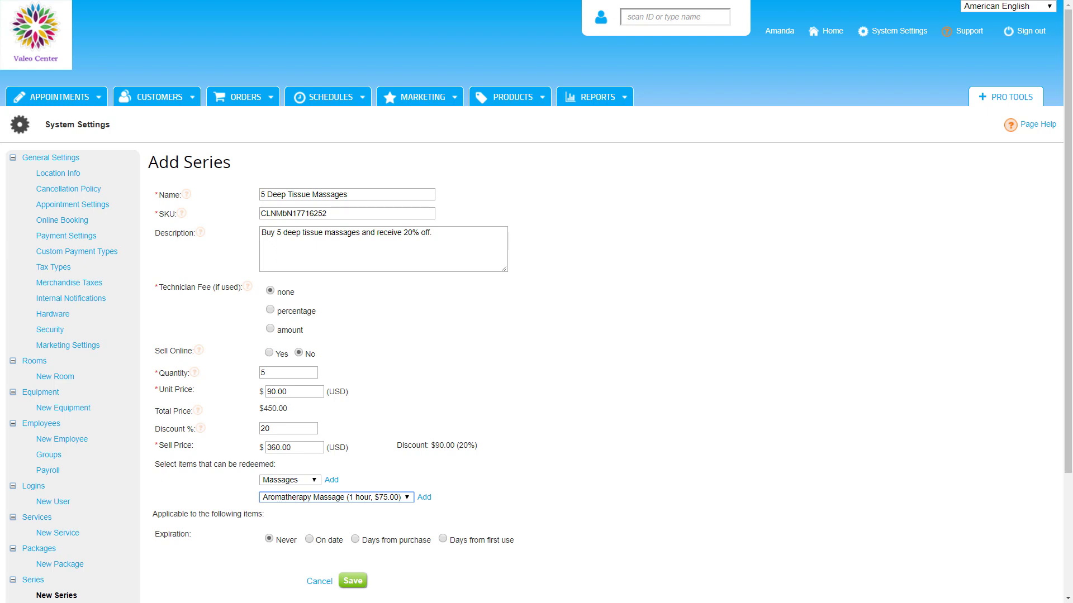
Add Deep Tissue Massage (1 hour, $90.00) from the Massages category as an item redeemable with the series.
click(331, 480)
click(407, 497)
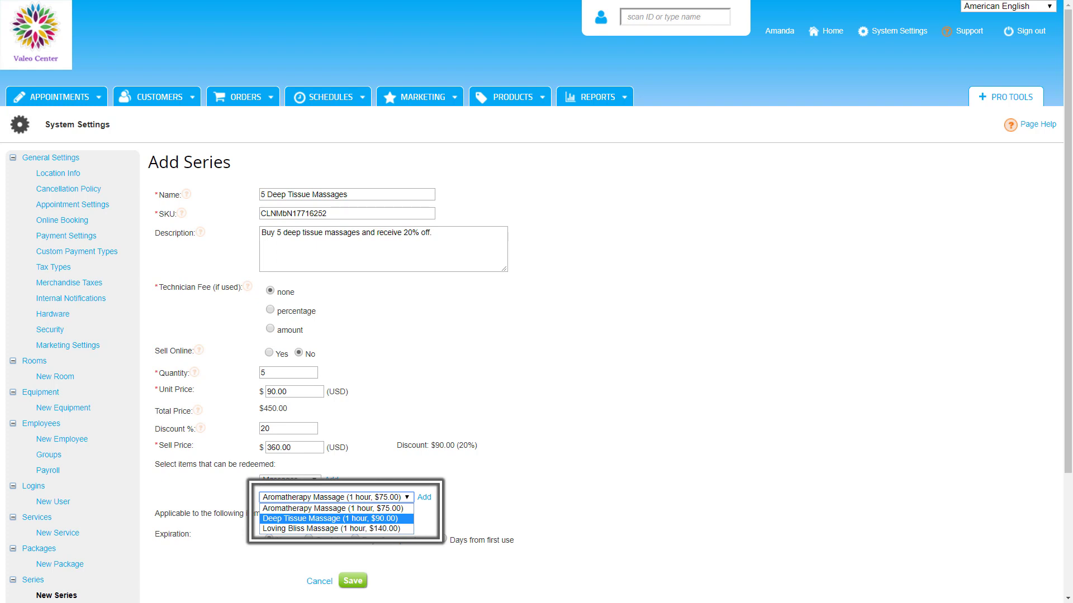
key(Return)
scroll(536, 301, down, 1)
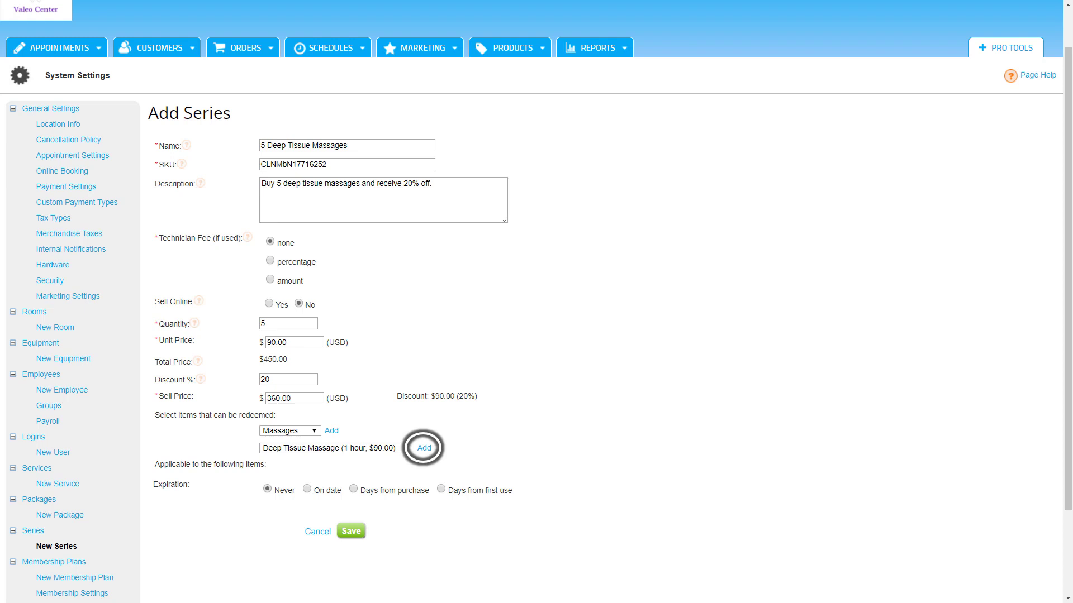
click(423, 448)
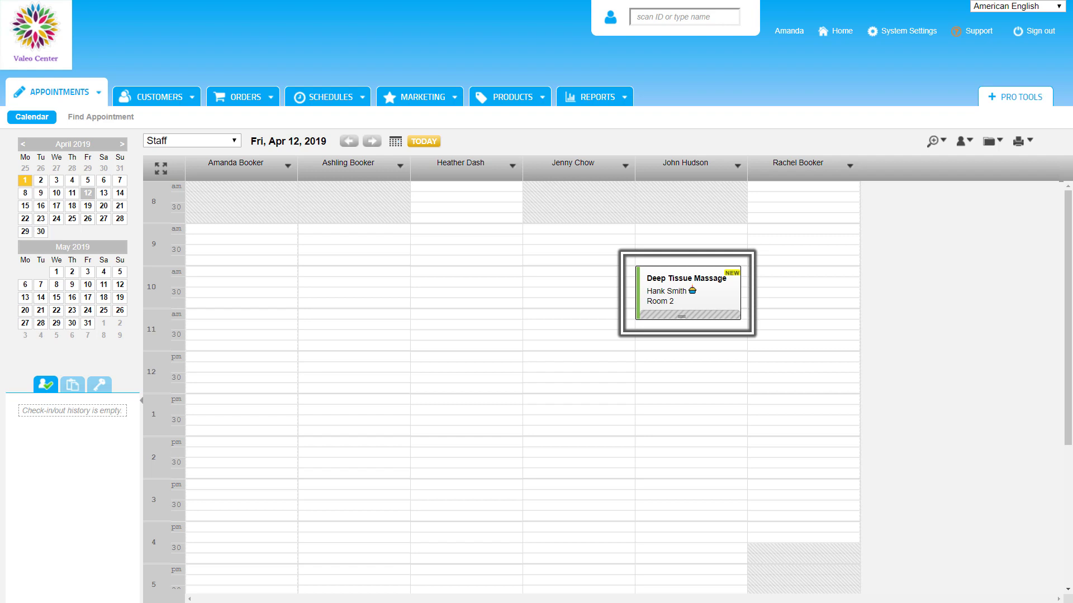
Create an order selling the 5 Deep Tissue Massages series to the massage customer, with commission to the appointment's staff member, and proceed to payment.
click(239, 96)
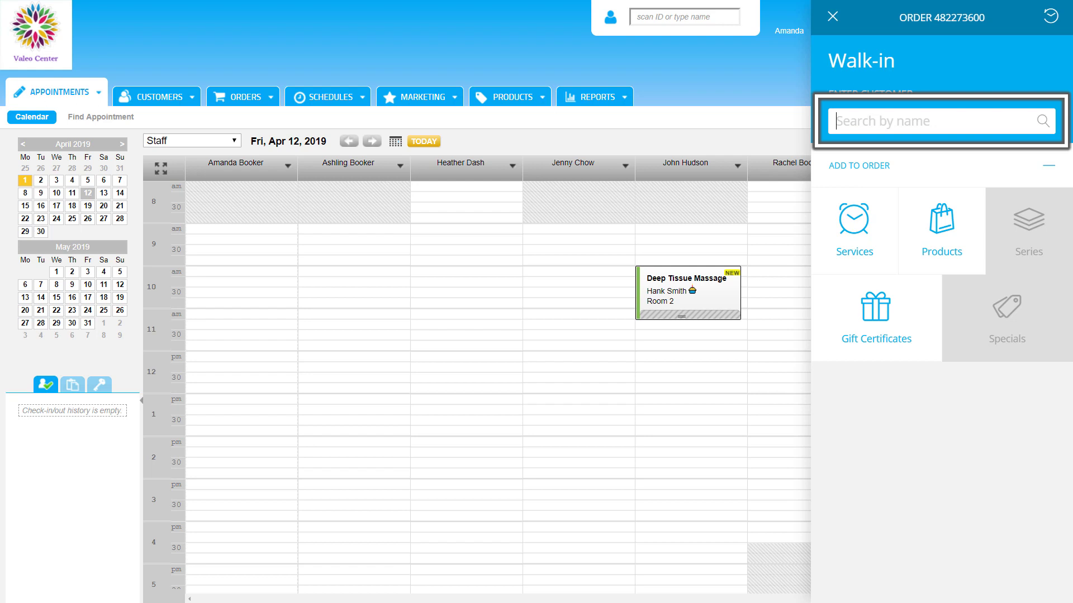
text(ha)
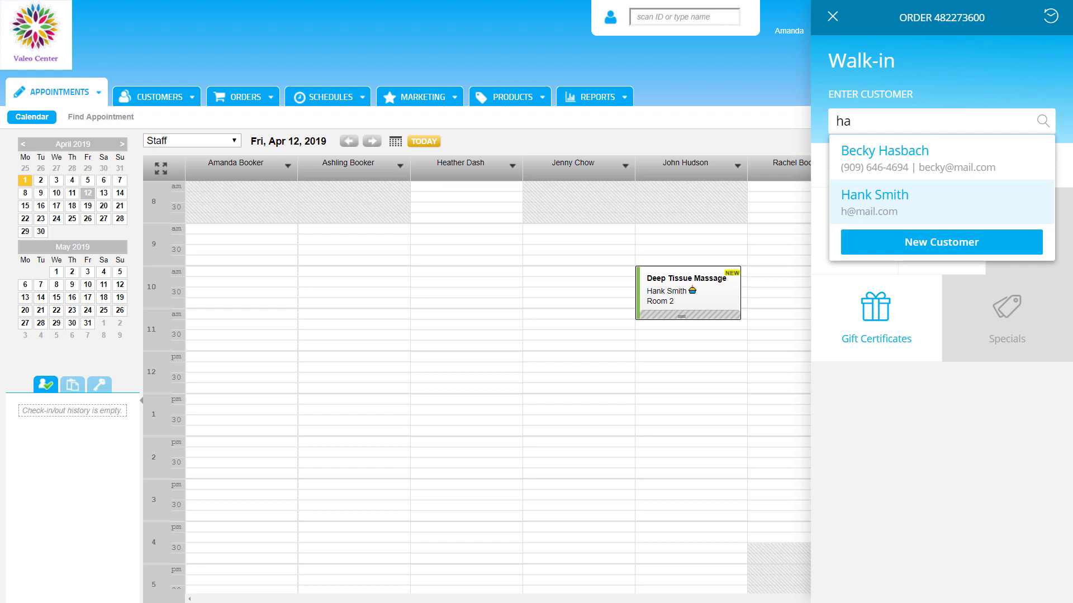
key(Return)
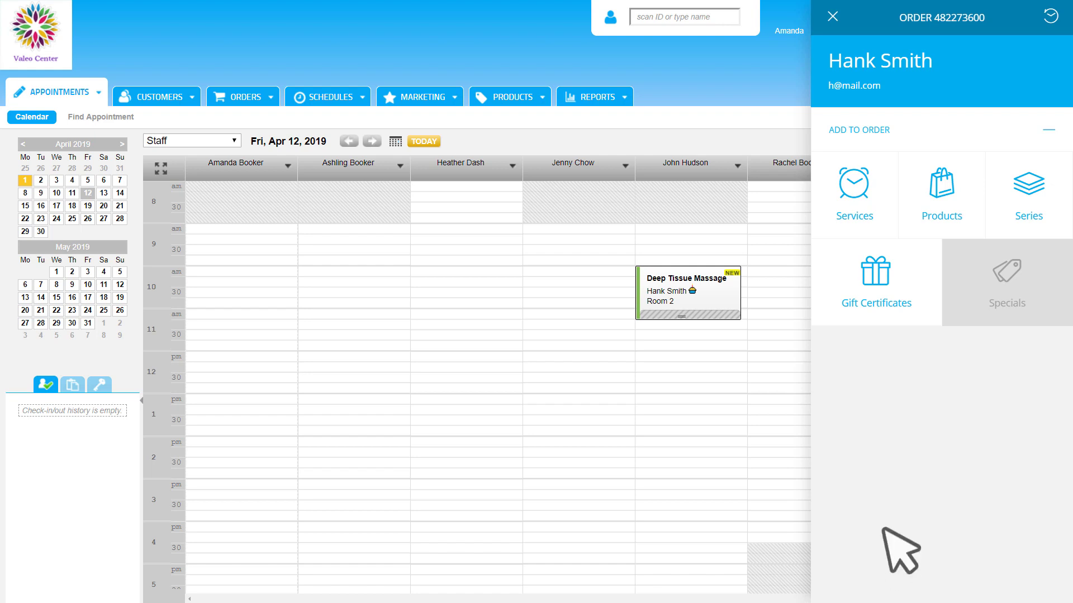
click(1014, 177)
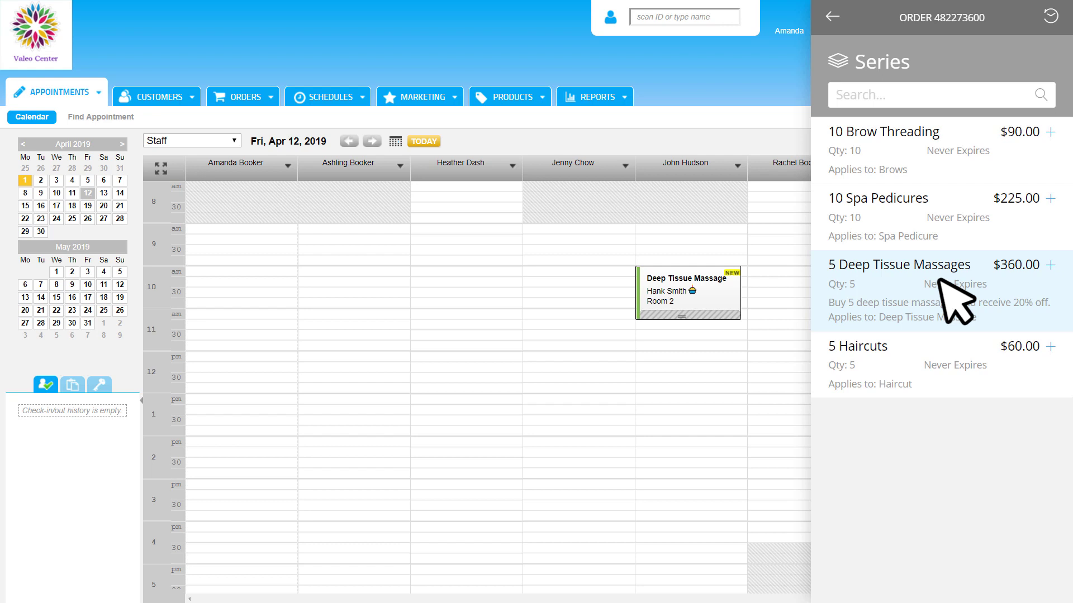
click(940, 279)
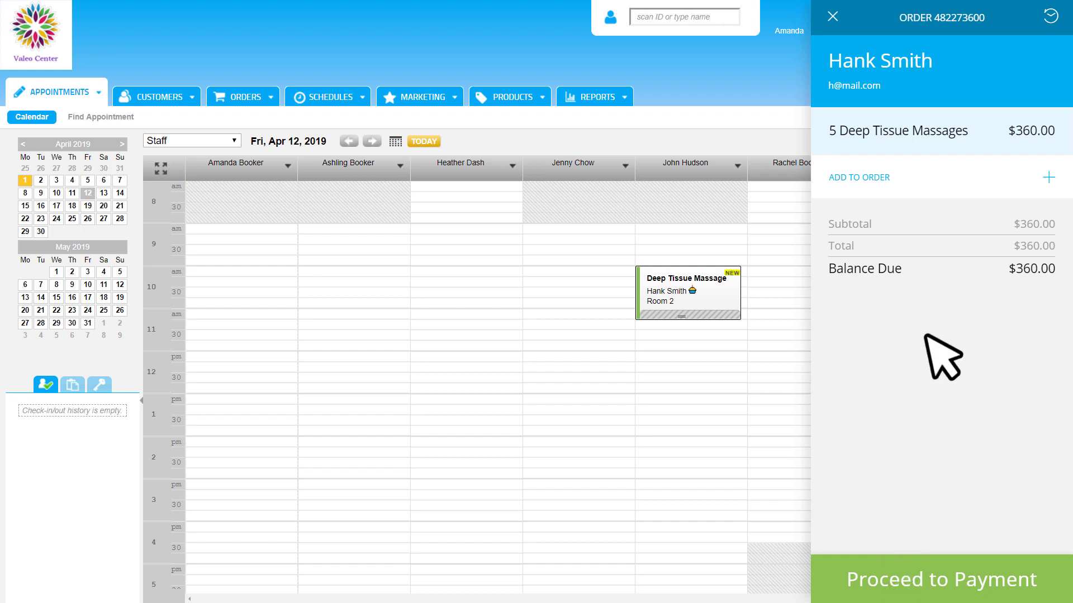
click(977, 124)
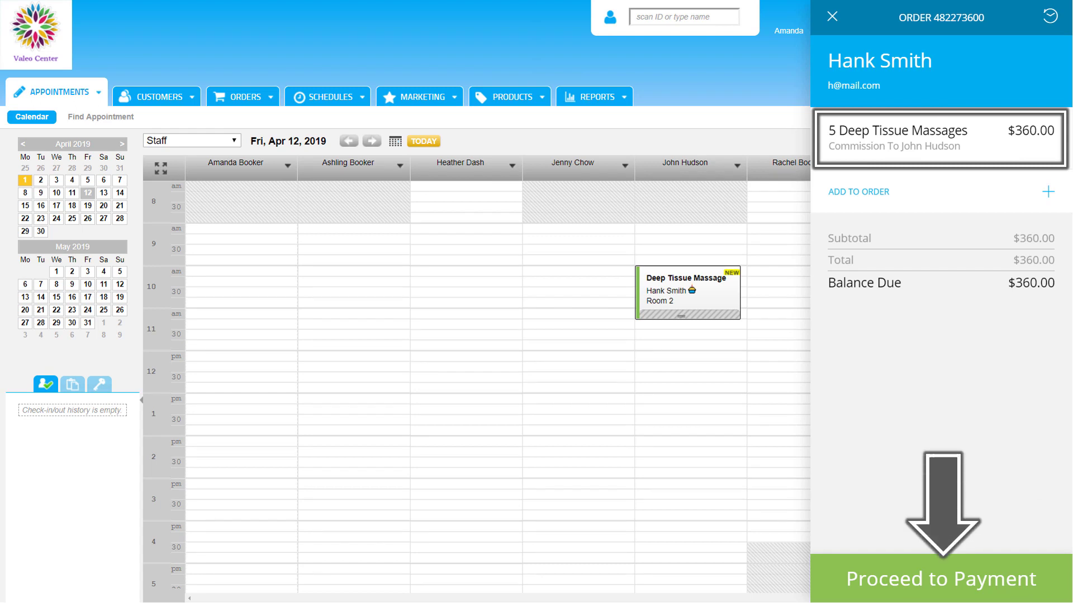
click(941, 579)
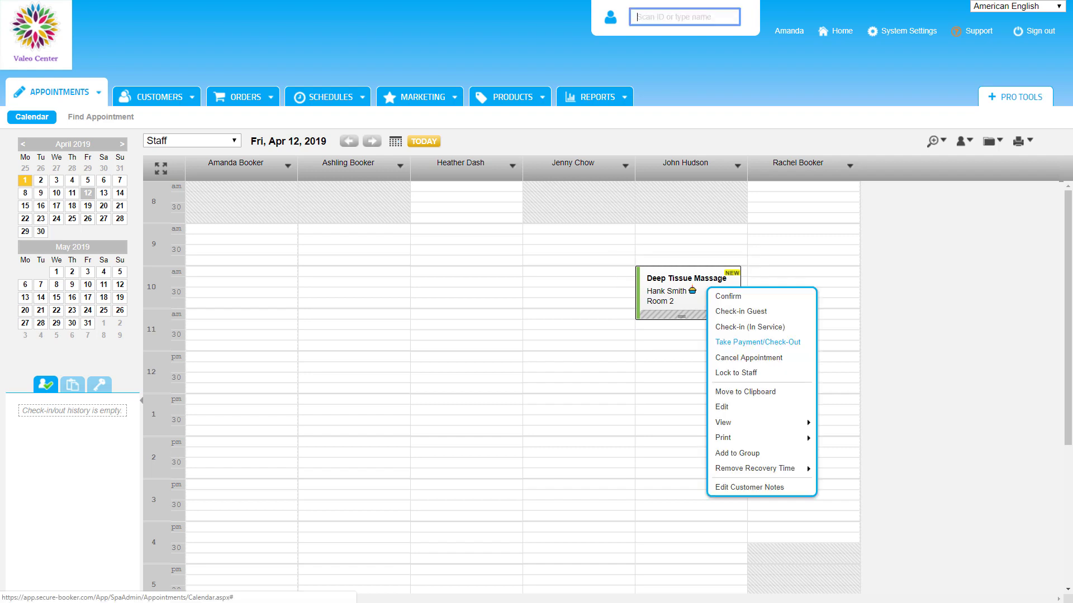
Check out the customer's Deep Tissue Massage appointment by redeeming one credit from the 5 Deep Tissue Massages series, and complete the order.
click(803, 341)
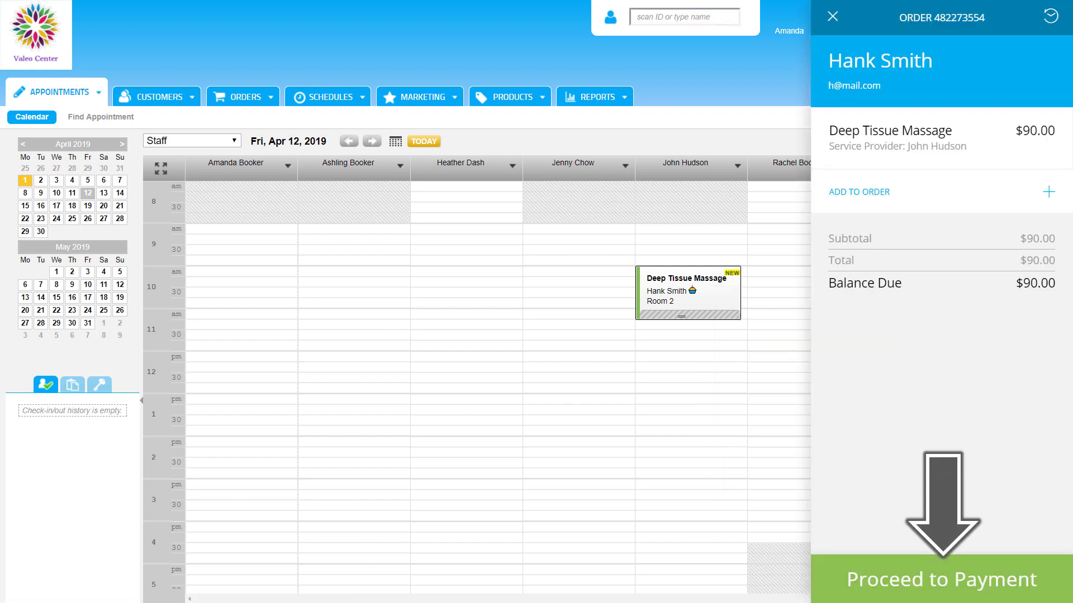
click(941, 580)
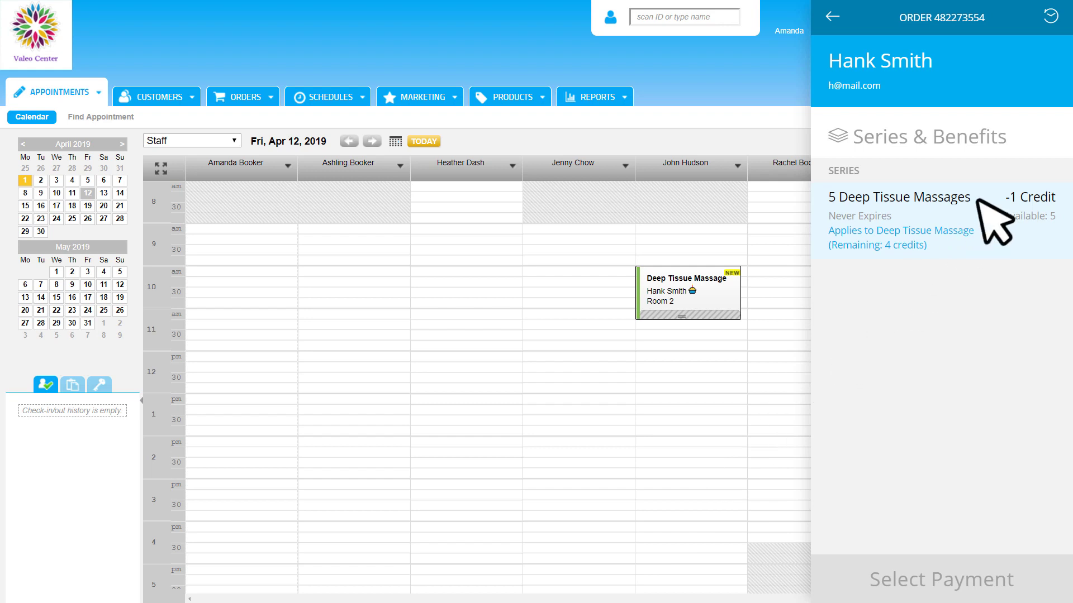
click(979, 202)
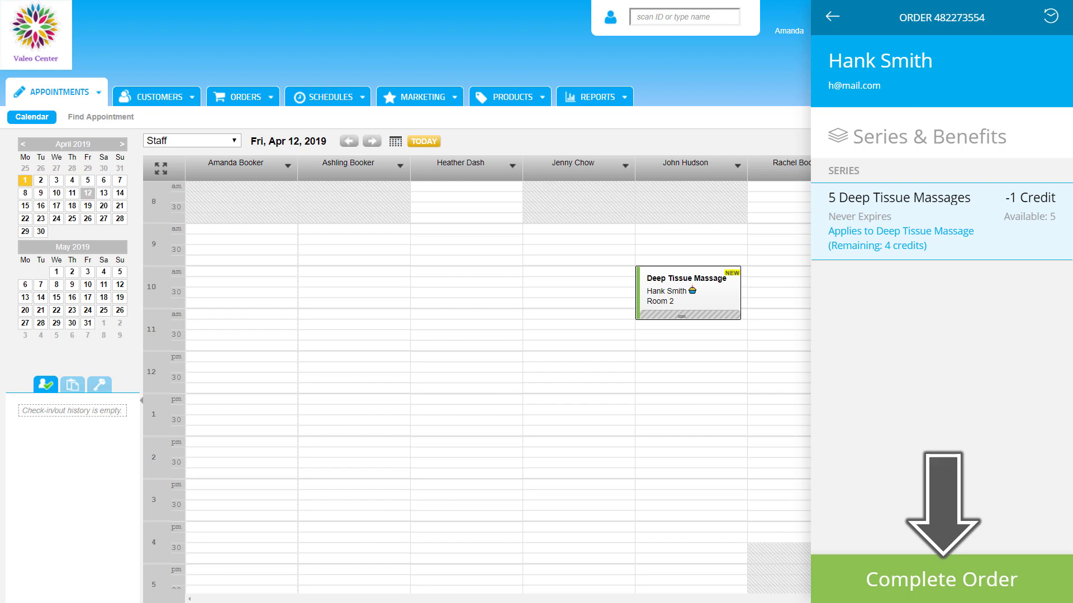
click(941, 579)
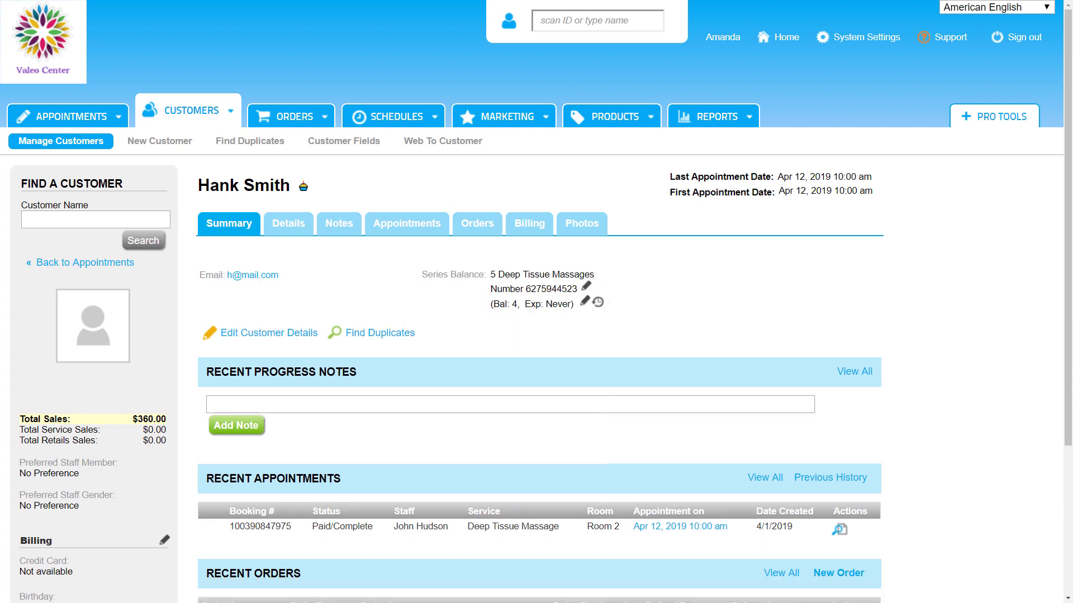
Open the history of the 5 Deep Tissue Massages series balance in the customer's profile.
click(597, 302)
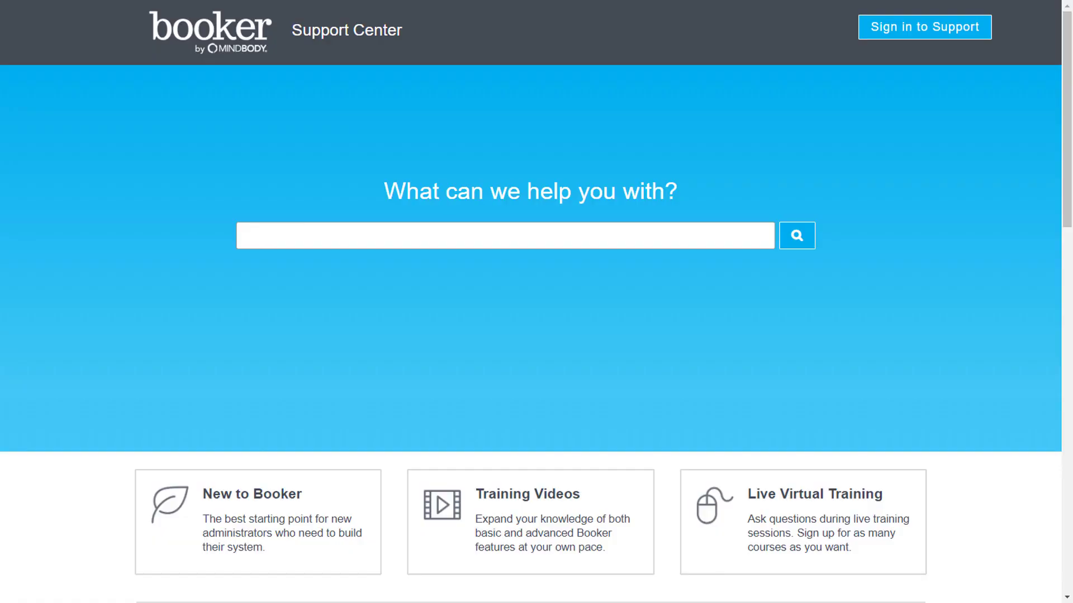
Switch to the Booker Support Center and enter "V2 series" as the help search query.
text(V2 series)
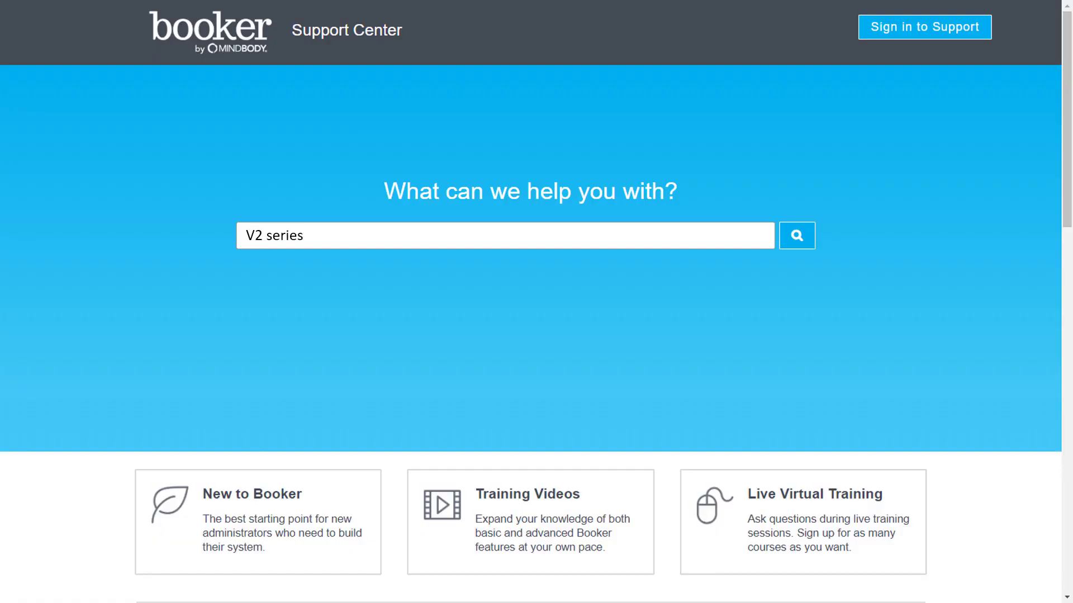